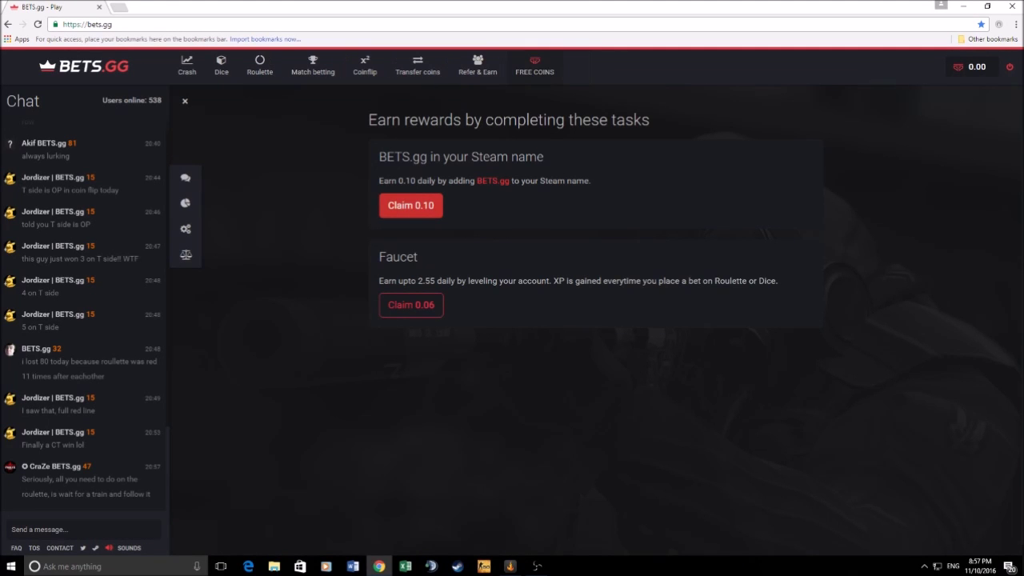
- Claim the 0.10 Steam-name reward and 0.06 faucet coins, then go to Roulette
click(411, 205)
click(410, 305)
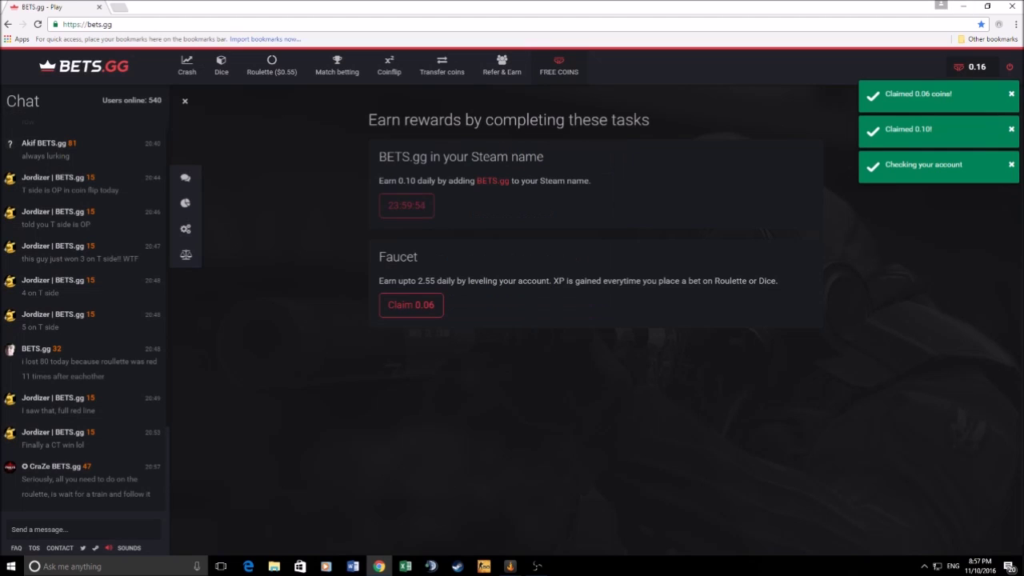
click(271, 65)
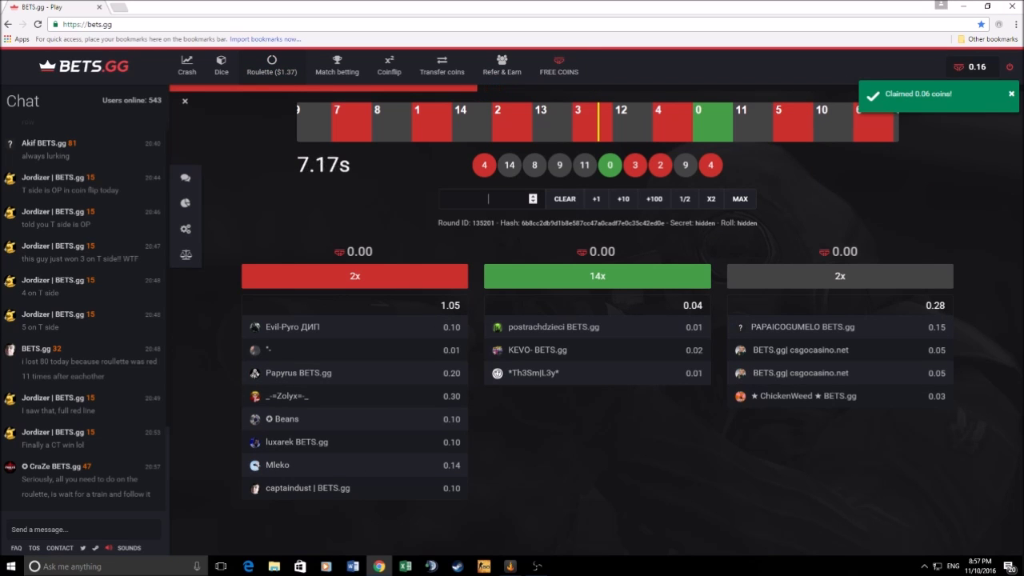
text(0.16)
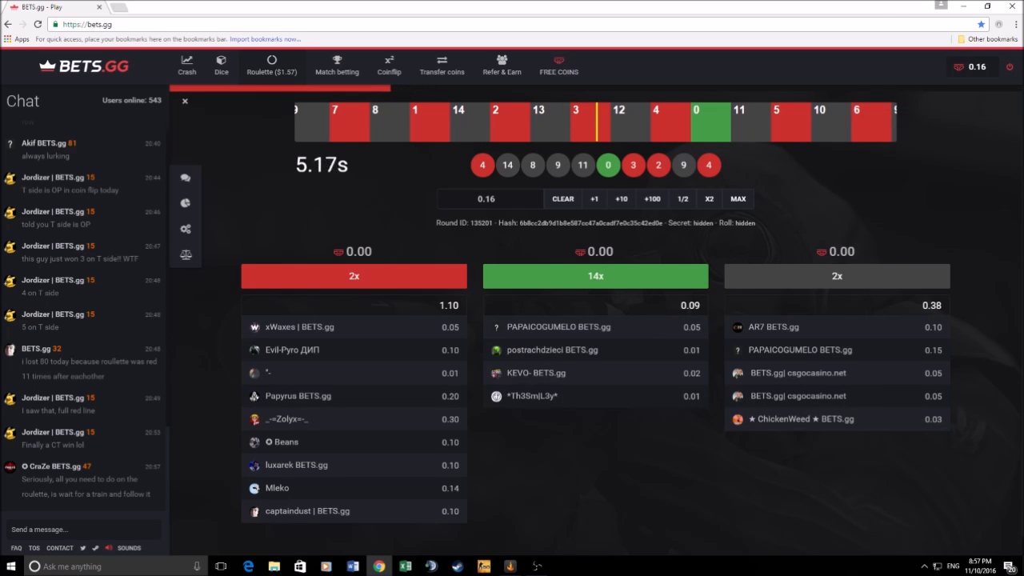
- Bet the full 0.16 on red 2x and lose it when black 11 lands
click(354, 277)
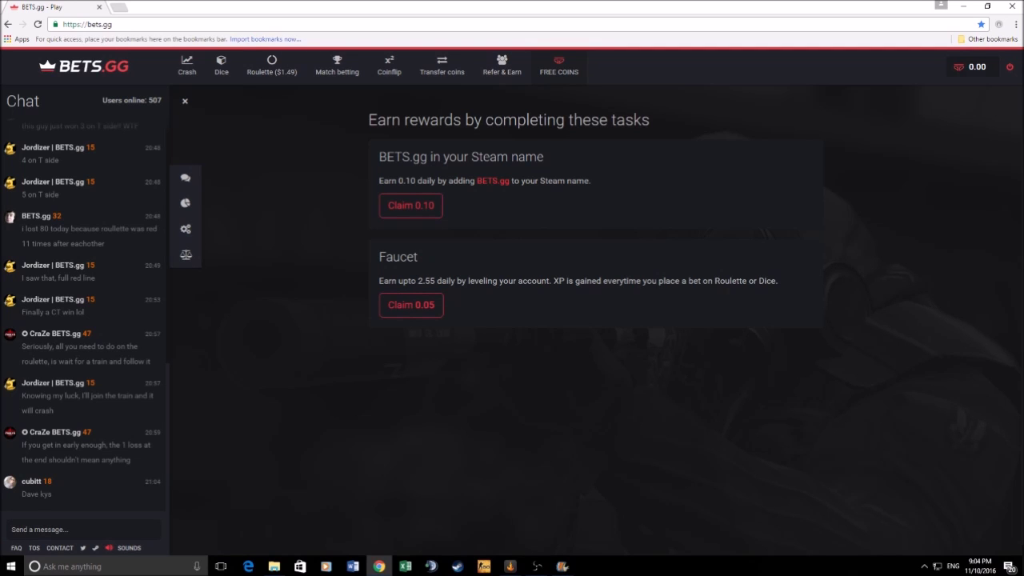
- Claim the 0.10 Steam-name reward and 0.05 daily faucet coins, then close the faucet window
click(410, 205)
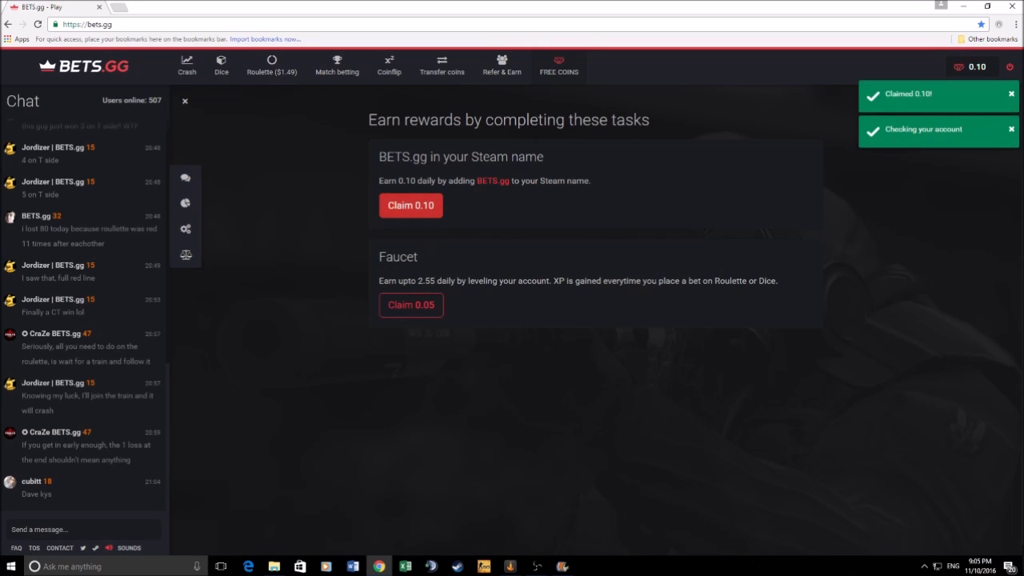
click(410, 305)
click(513, 313)
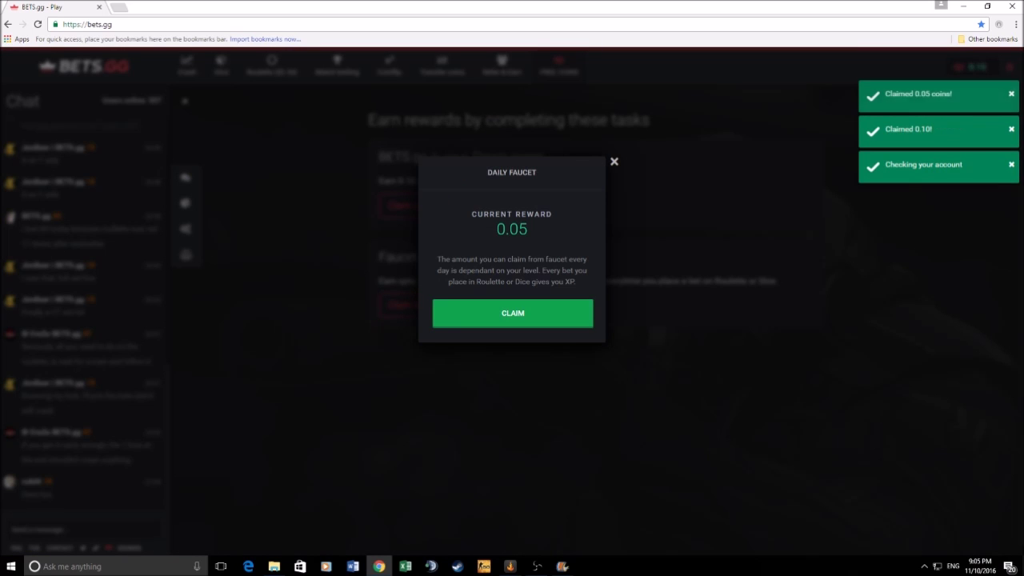
click(613, 161)
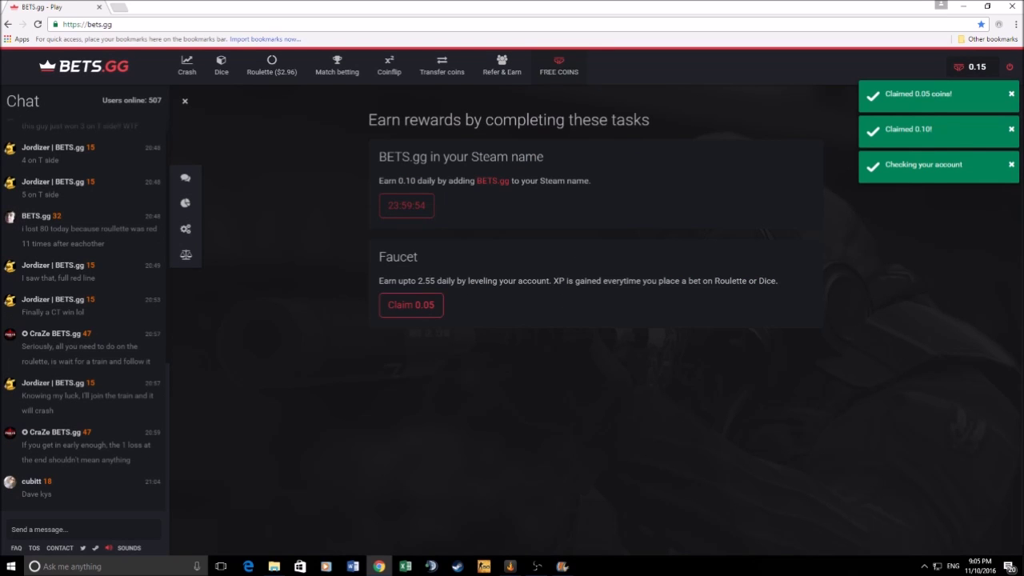
- Move through the Crash game to the Roulette game
key(ctrl+a)
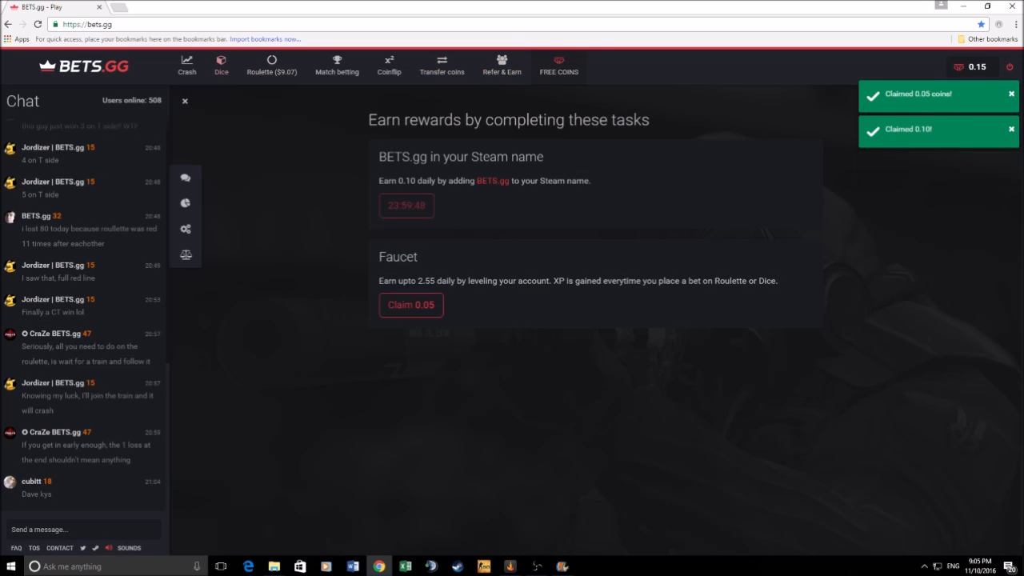
click(186, 64)
click(271, 64)
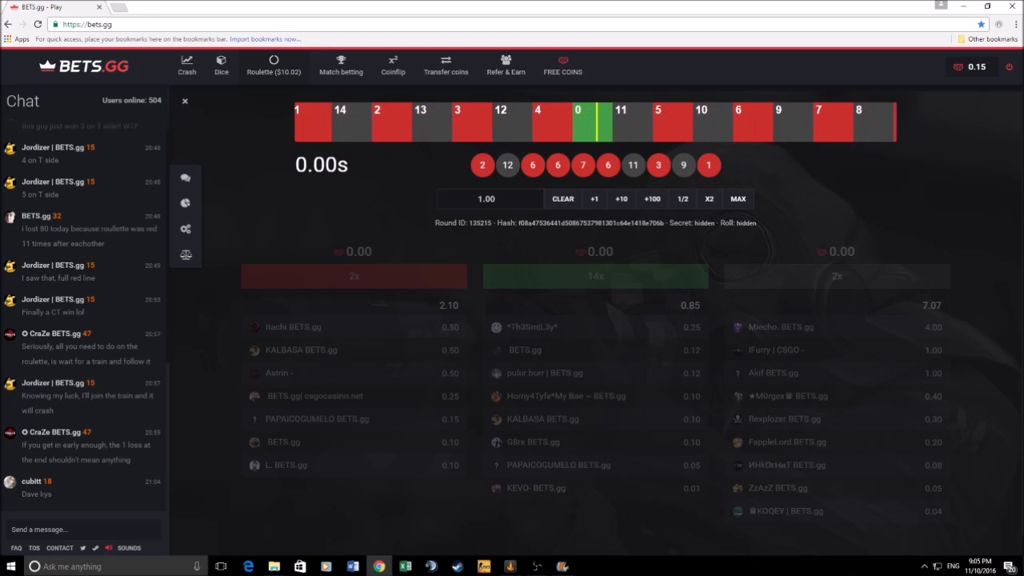
- Replace the bet amount with 0.05 and win on black 9, reaching 0.20
double_click(487, 199)
text(0)
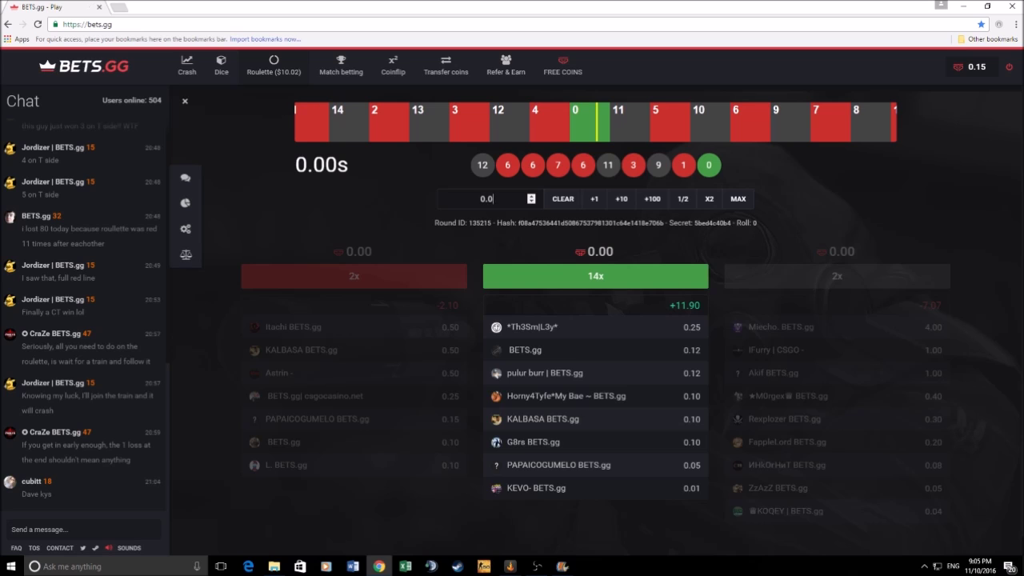
text(5)
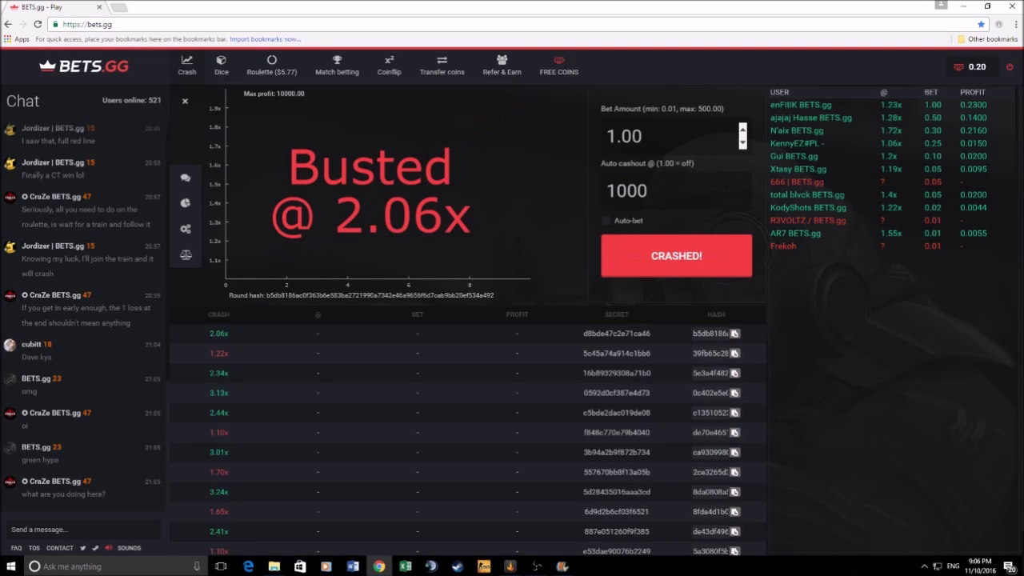
- Place a 0.1 crash bet with 1.5x auto cash-out for a 0.25 balance, then return to Roulette
key(ctrl+a)
key(BackSpace)
text(.1)
key(Tab)
text(1)
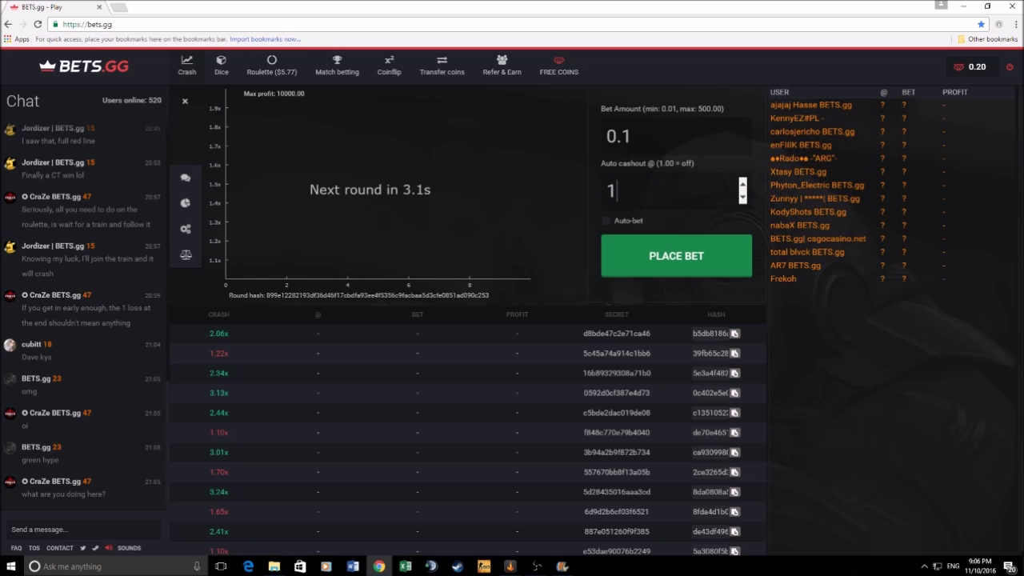
text(.5)
key(Return)
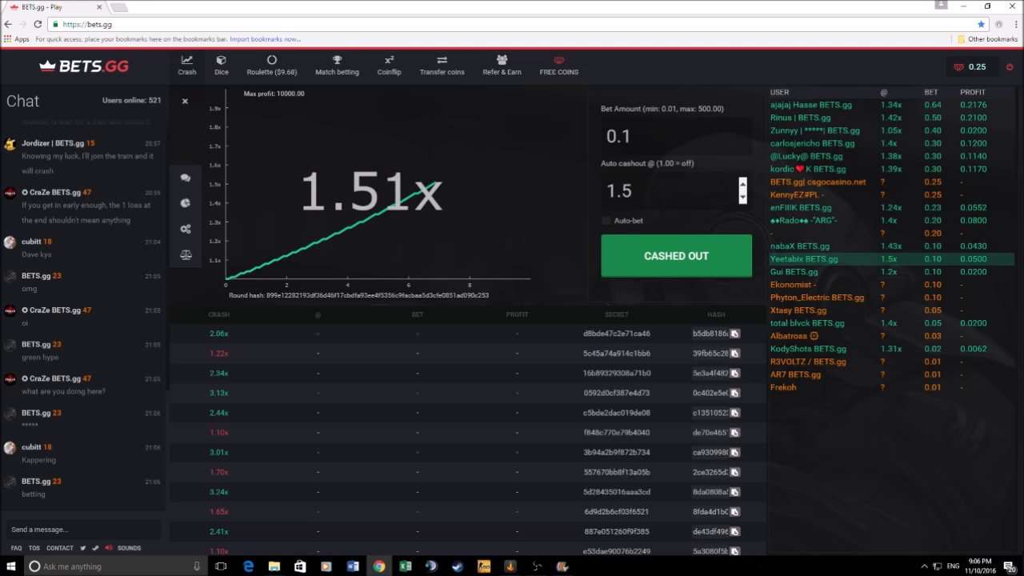
click(271, 71)
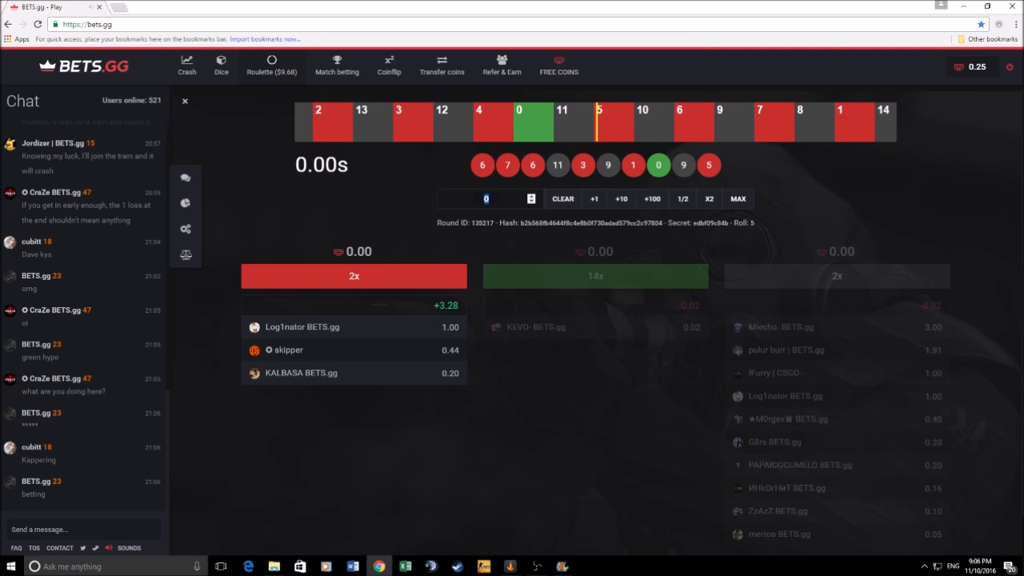
text(.05)
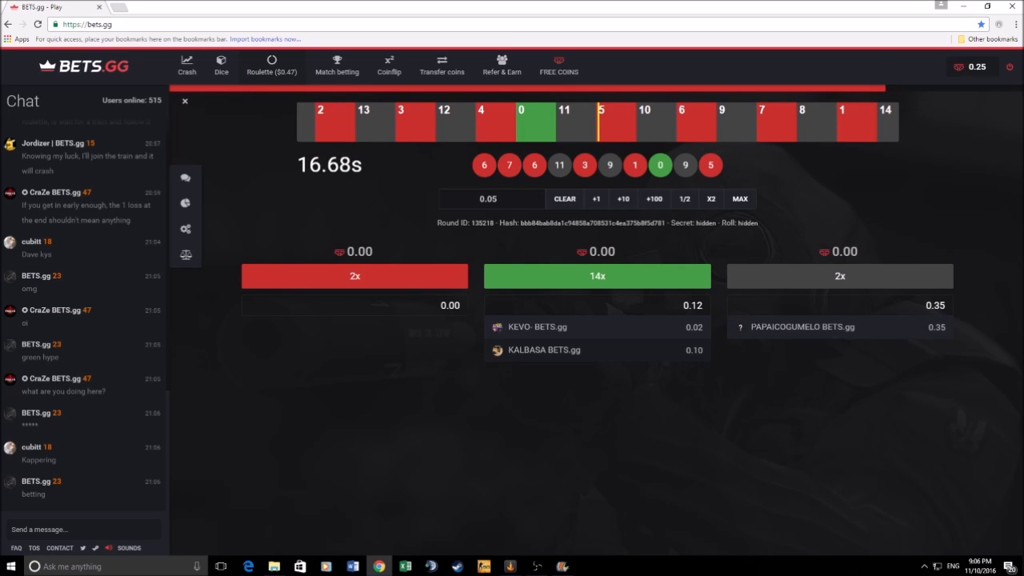
- Bet 0.05 on red 2x in two consecutive roulette spins
click(355, 276)
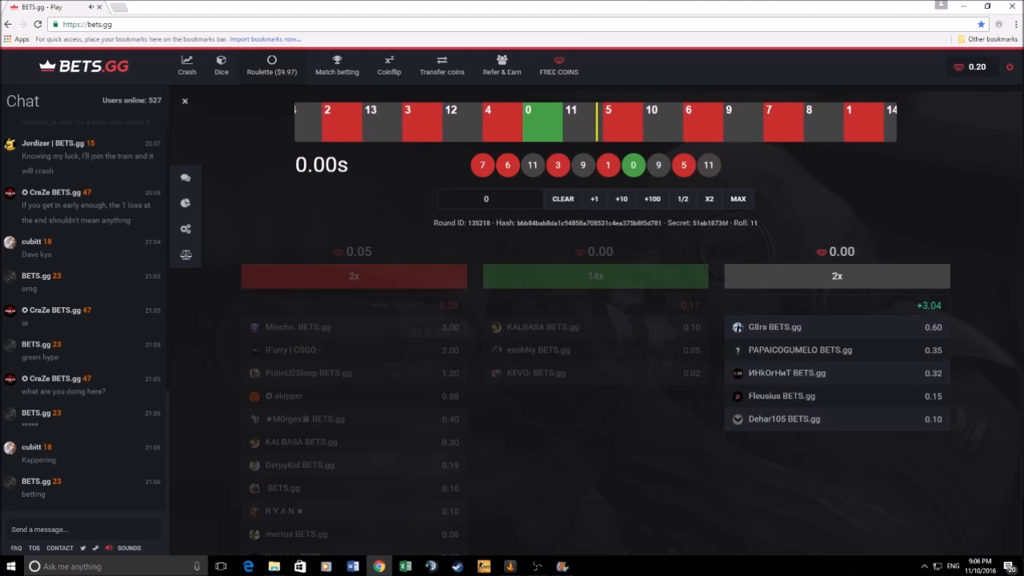
double_click(485, 198)
text(.)
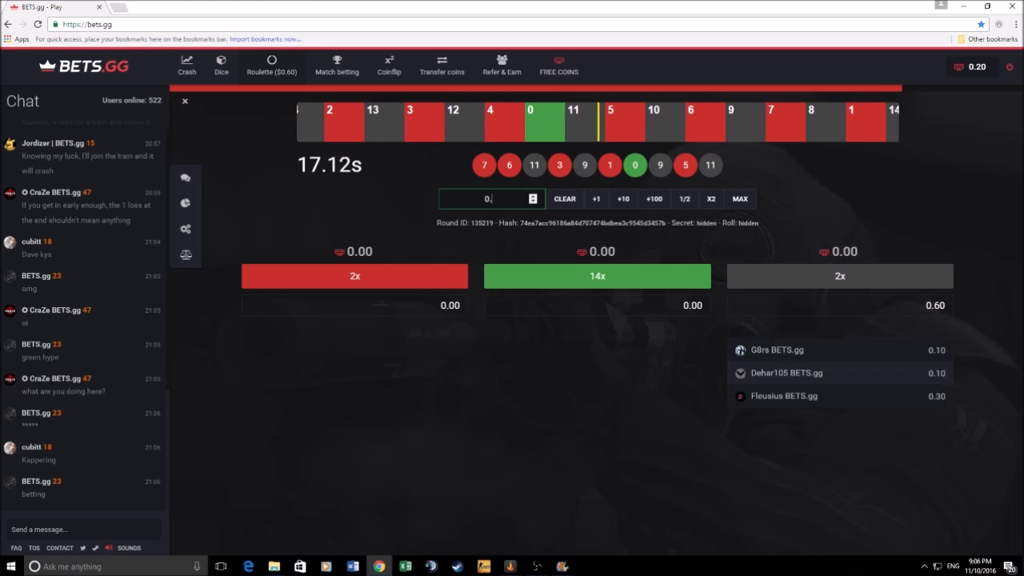
text(0.05)
click(355, 277)
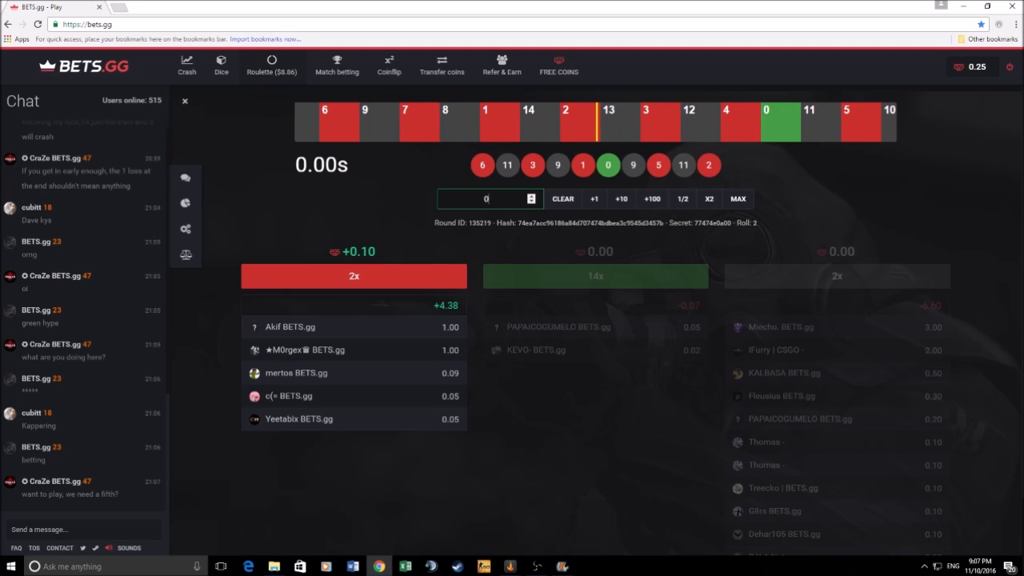
text(.1)
- Bet 0.10 on red 2x, then clear the bet amount back to zero
click(354, 275)
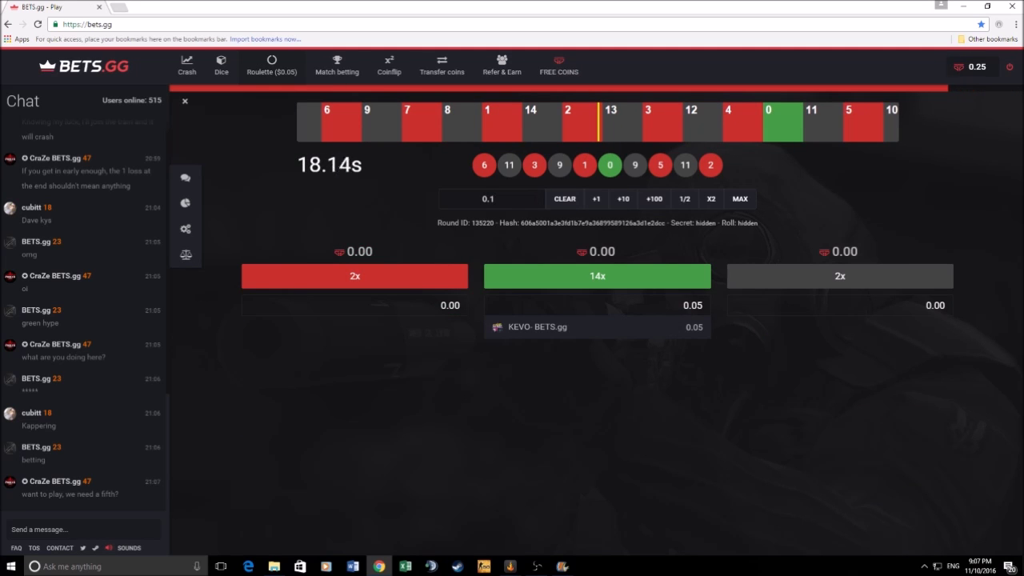
click(565, 199)
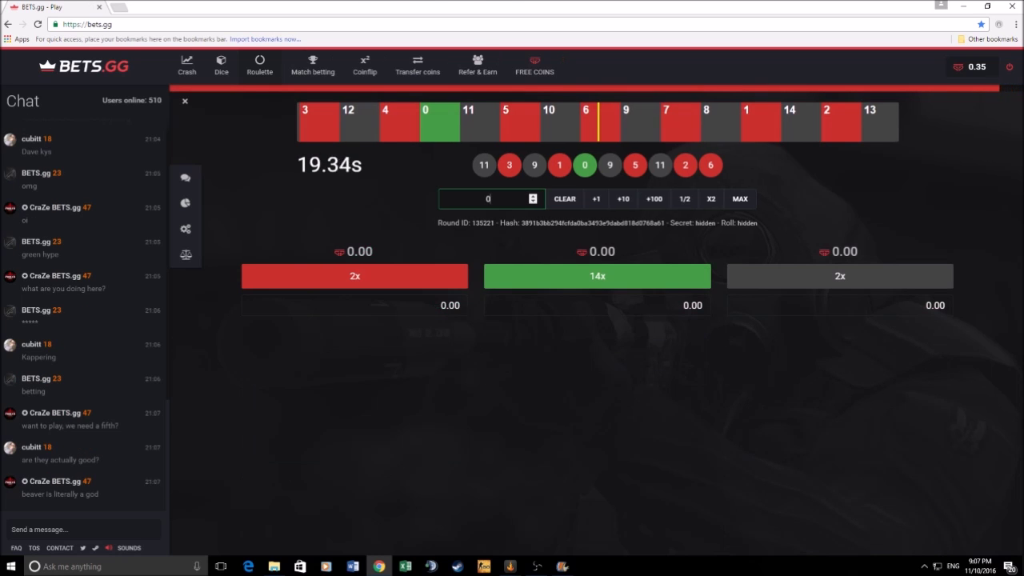
click(186, 65)
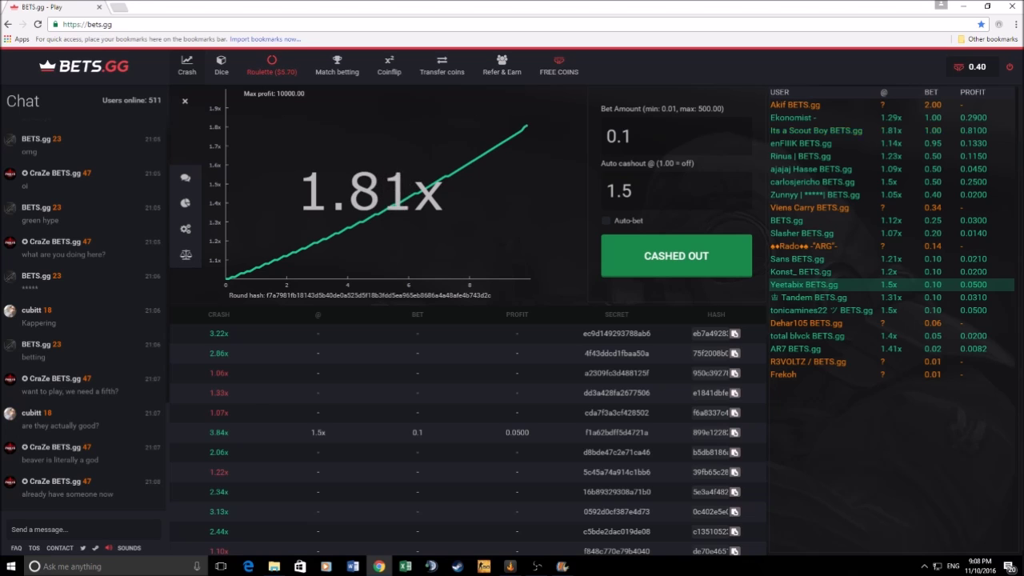
text(0.)
- Let the 0.1 crash bet auto cash out at 1.5x for 0.40, then return to Roulette
click(271, 65)
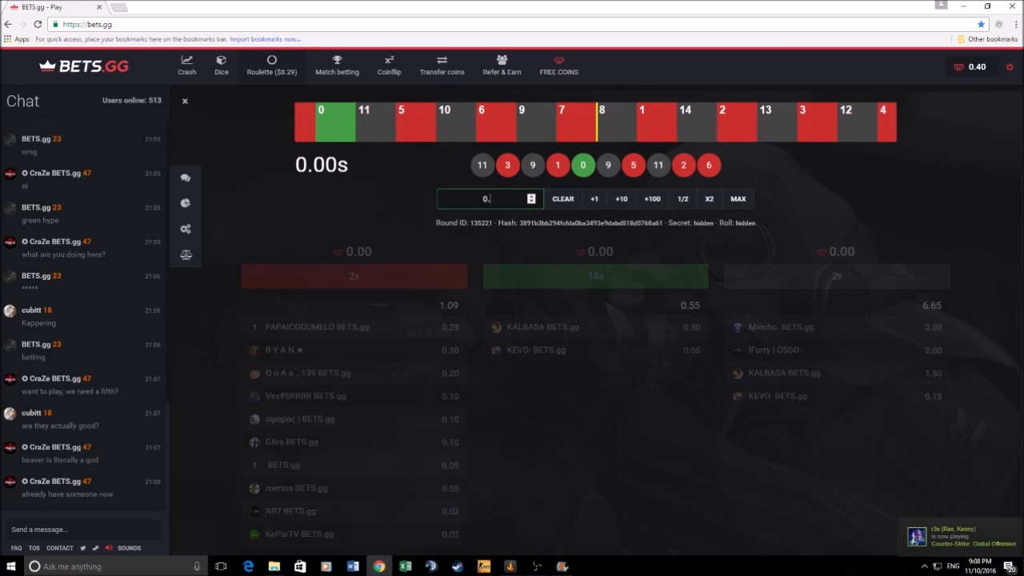
text(1)
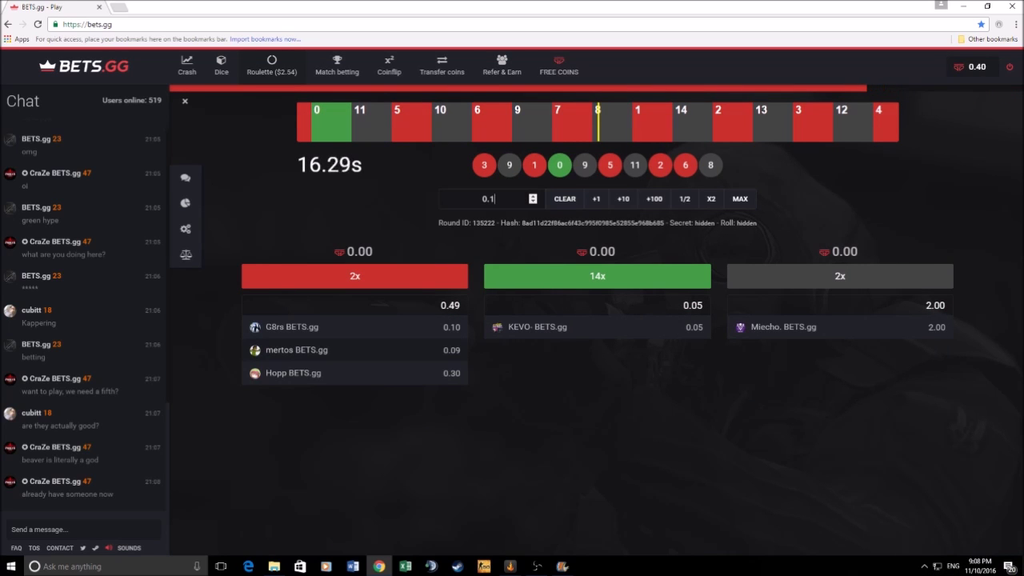
- Win a 0.10 bet on black to reach 0.50, then lose a 0.20 black bet to red 7
click(840, 276)
click(565, 198)
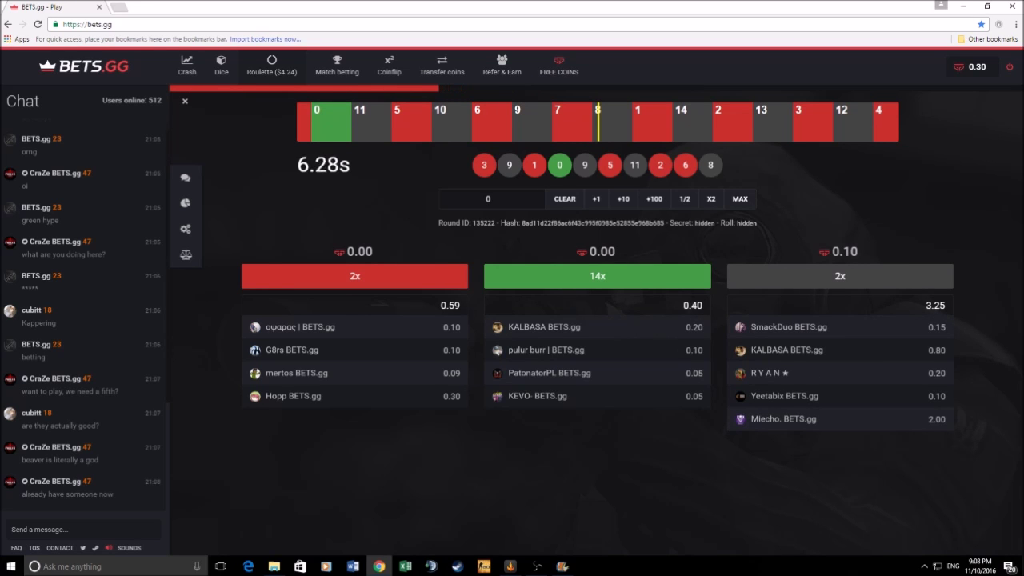
double_click(845, 251)
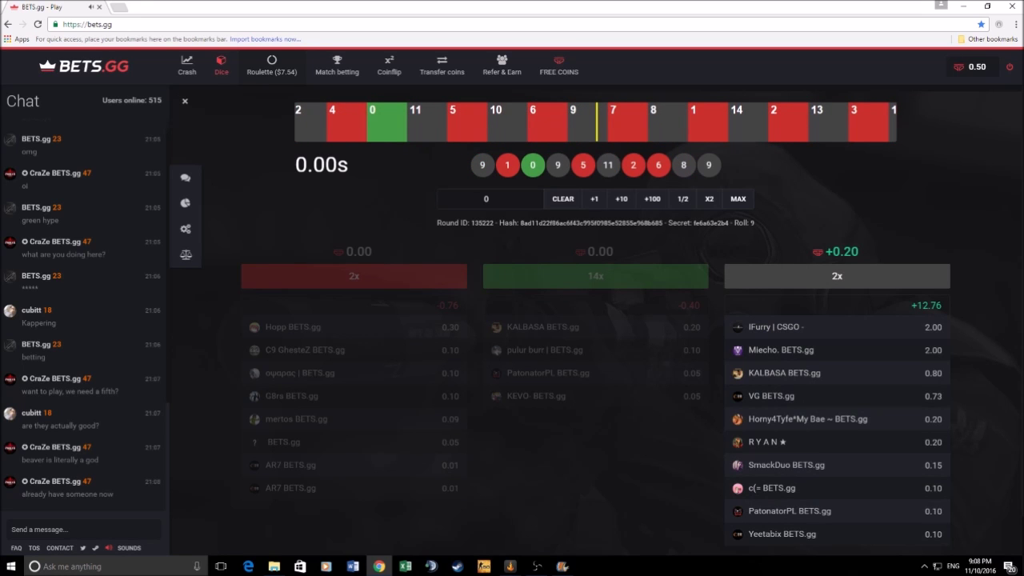
click(187, 66)
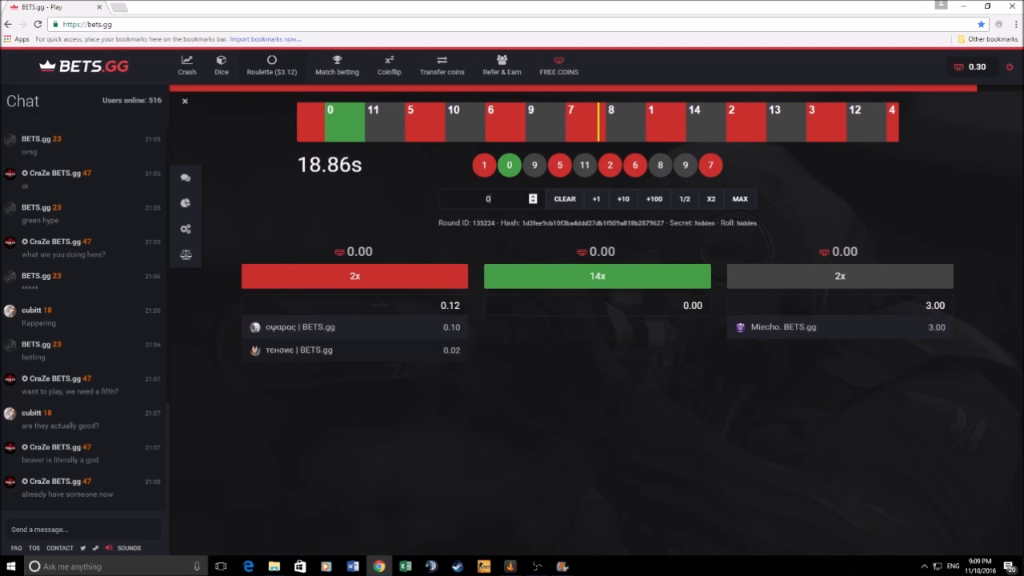
- Enter 0.3 and stake the whole remaining balance on black, leaving 0.00
click(488, 199)
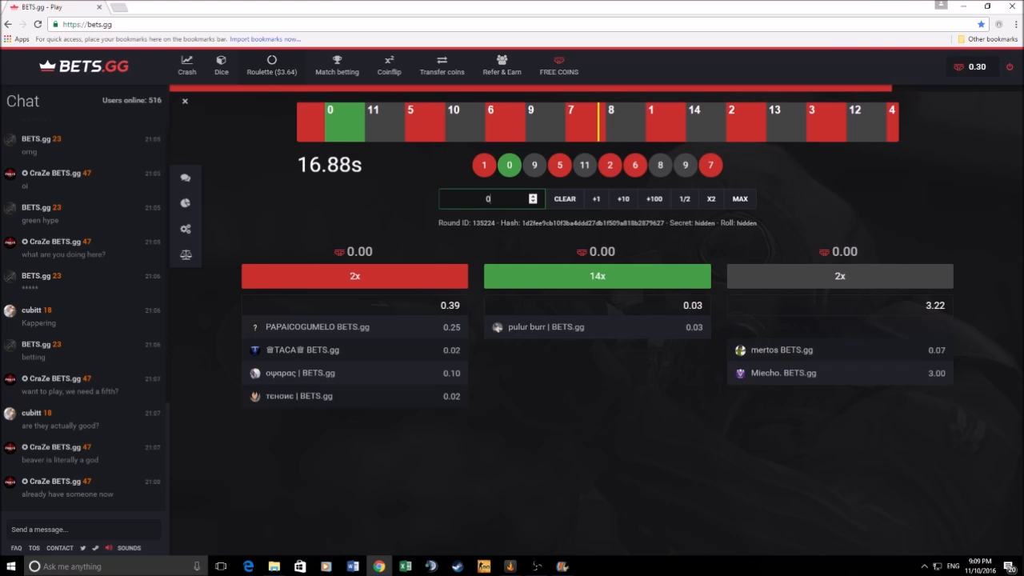
text(.3)
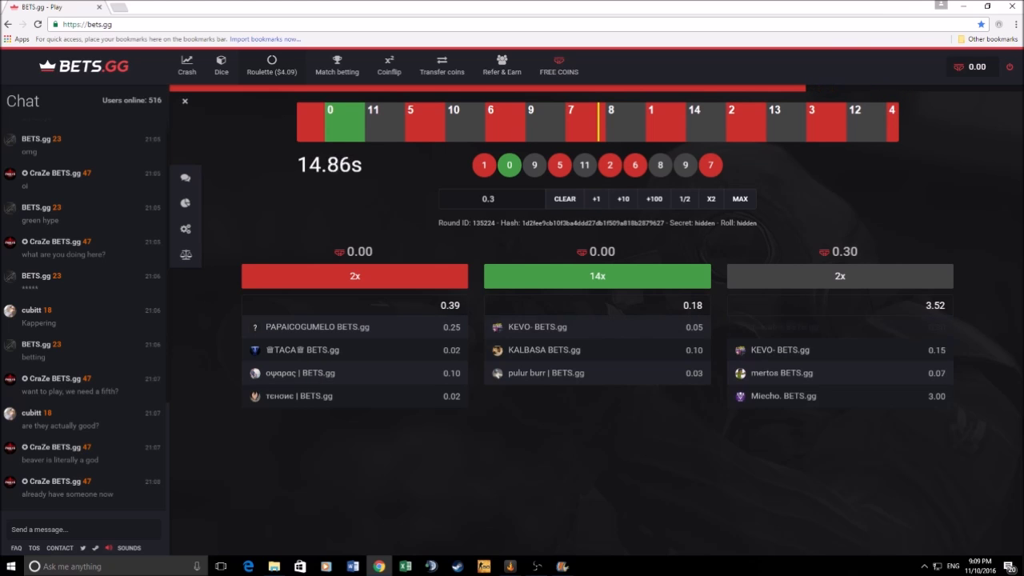